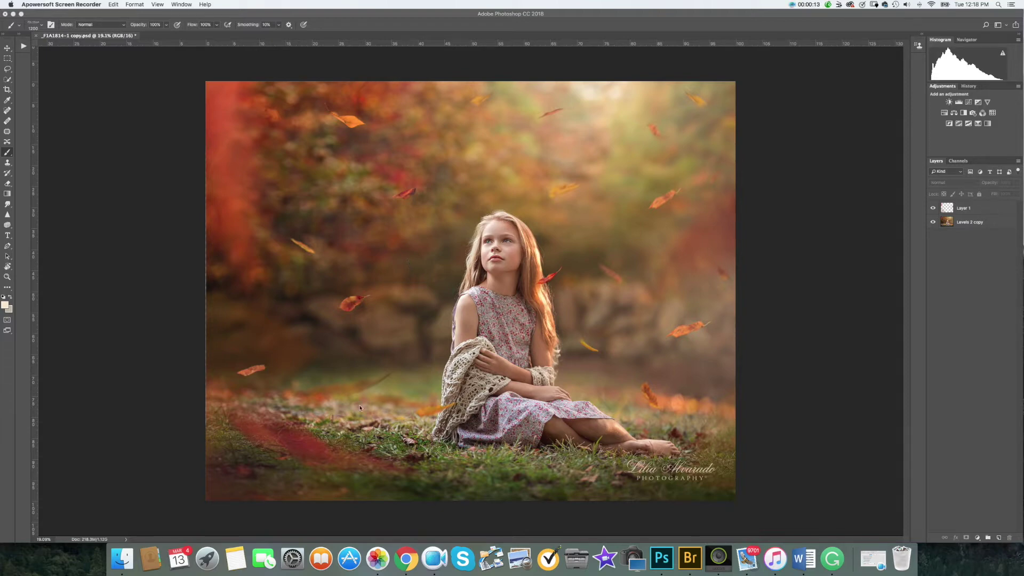
# Open the Fall Overlays folder in Finder and scroll to the top of its leaf PNG files
pyautogui.click(128, 563)
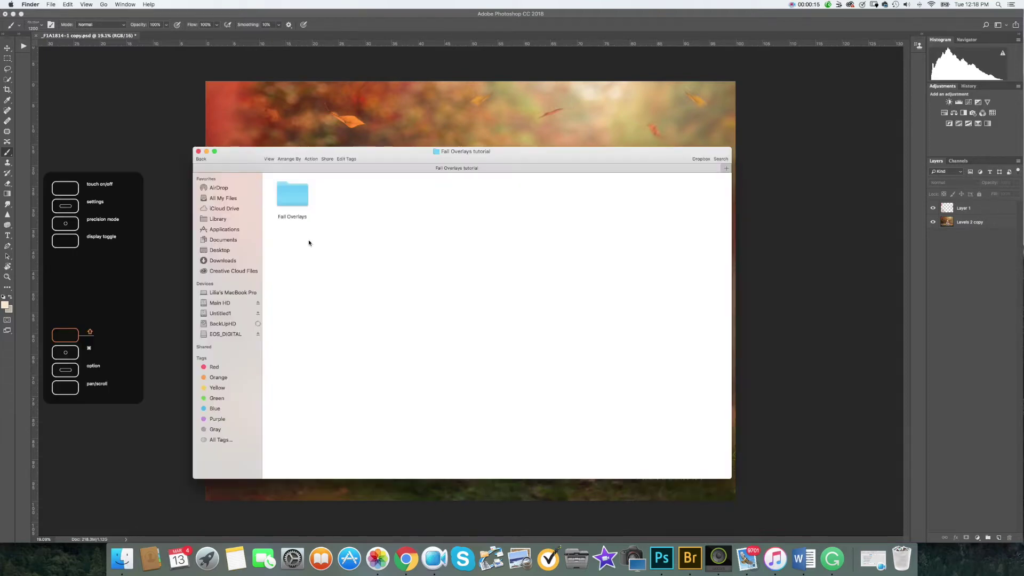
pyautogui.doubleClick(305, 200)
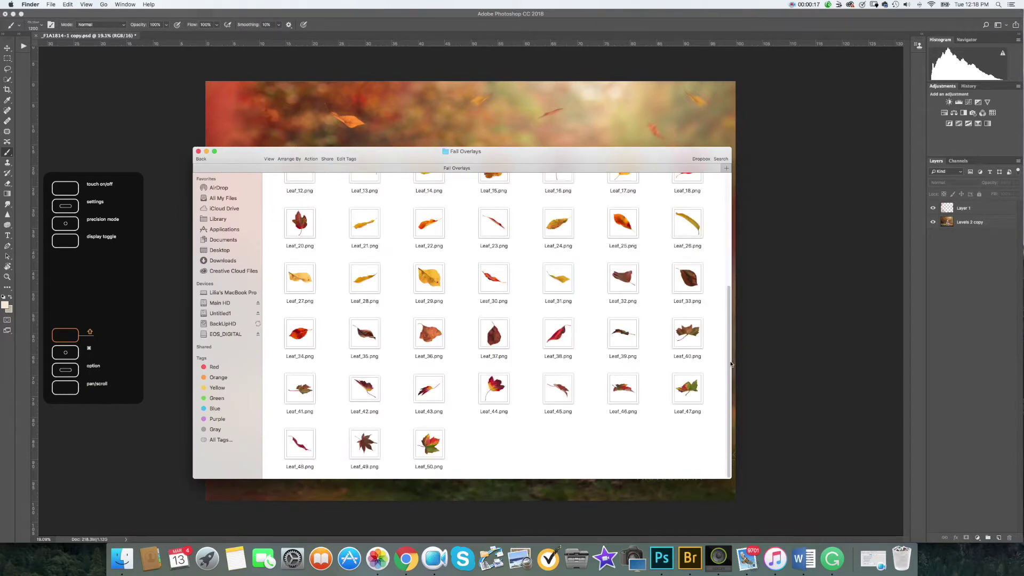
pyautogui.scroll(10, 731, 365)
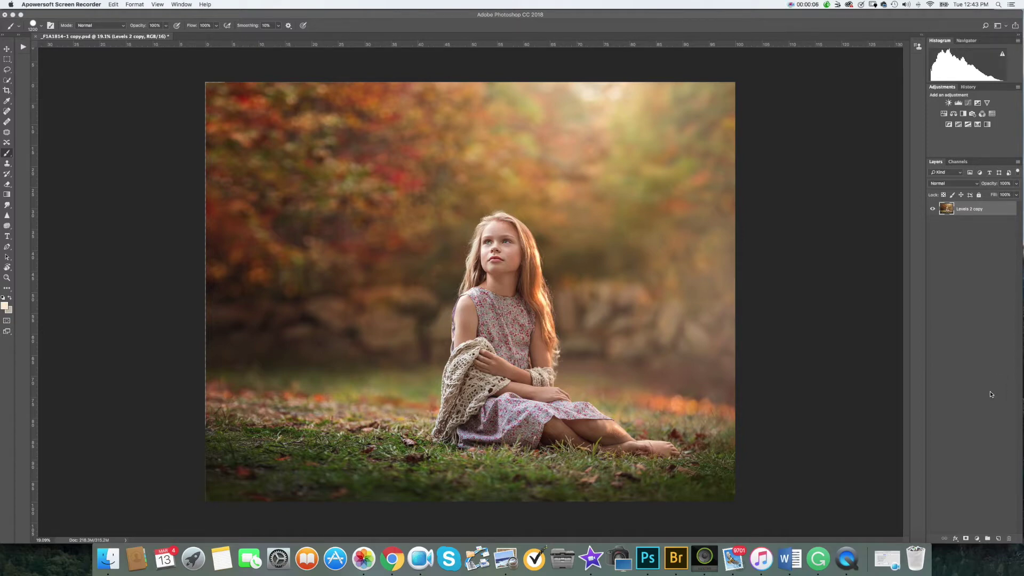
# Move the Fall Overlays window higher and drag Fall_Overlay_03.png onto the portrait canvas
pyautogui.click(117, 561)
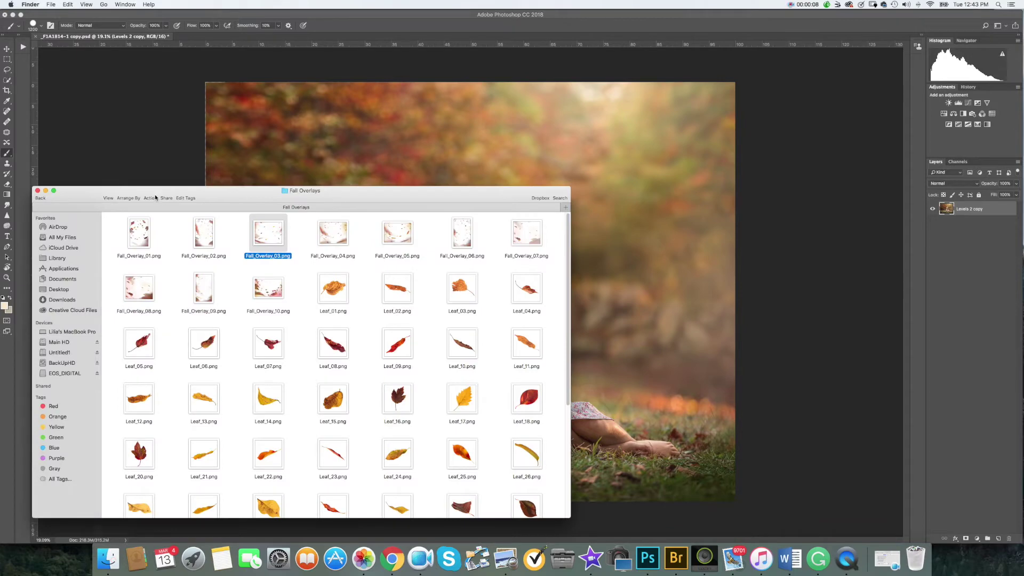
pyautogui.moveTo(159, 203); pyautogui.dragTo(156, 101)
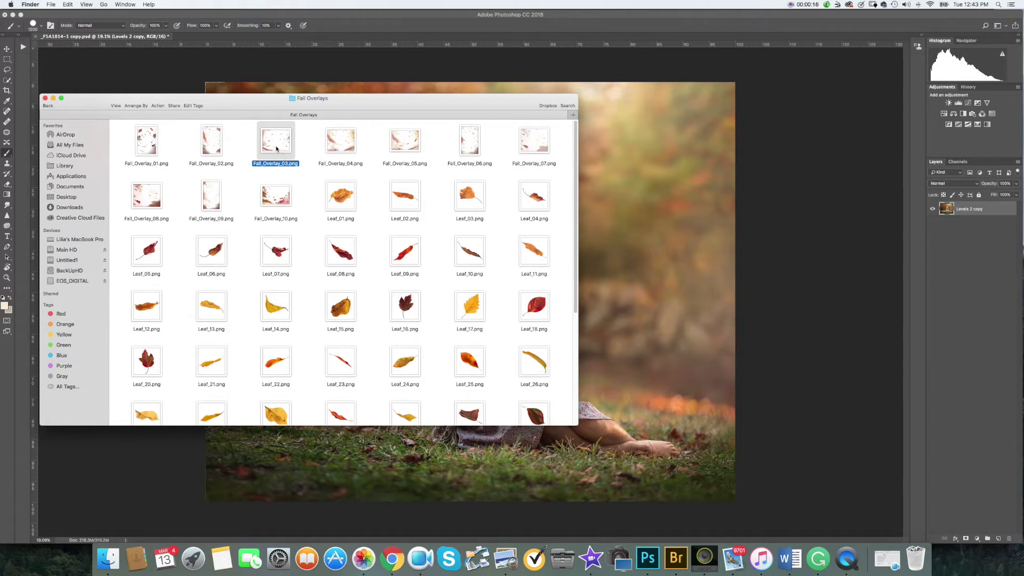
pyautogui.moveTo(279, 149); pyautogui.dragTo(623, 219)
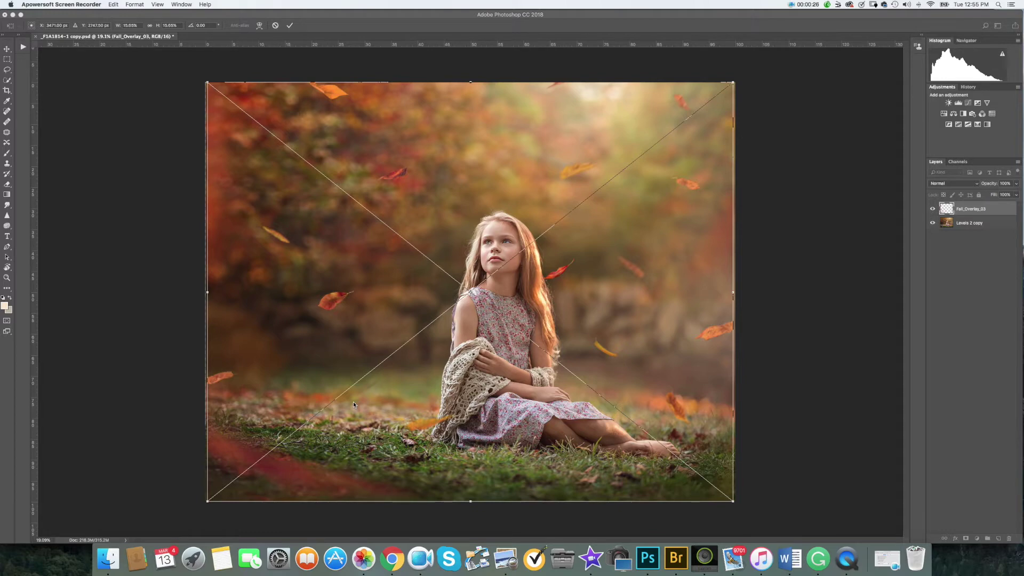
# Stretch the Fall_Overlay_03 leaves to the image corners, nudge them into place, and commit
pyautogui.click(208, 83)
pyautogui.moveTo(207, 82); pyautogui.dragTo(203, 79)
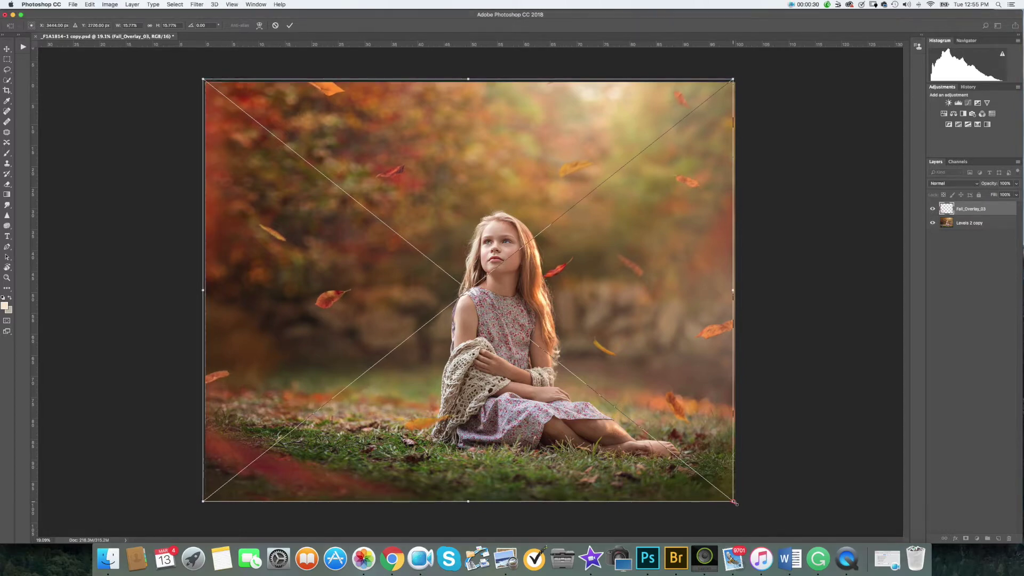
pyautogui.moveTo(734, 501); pyautogui.dragTo(738, 506)
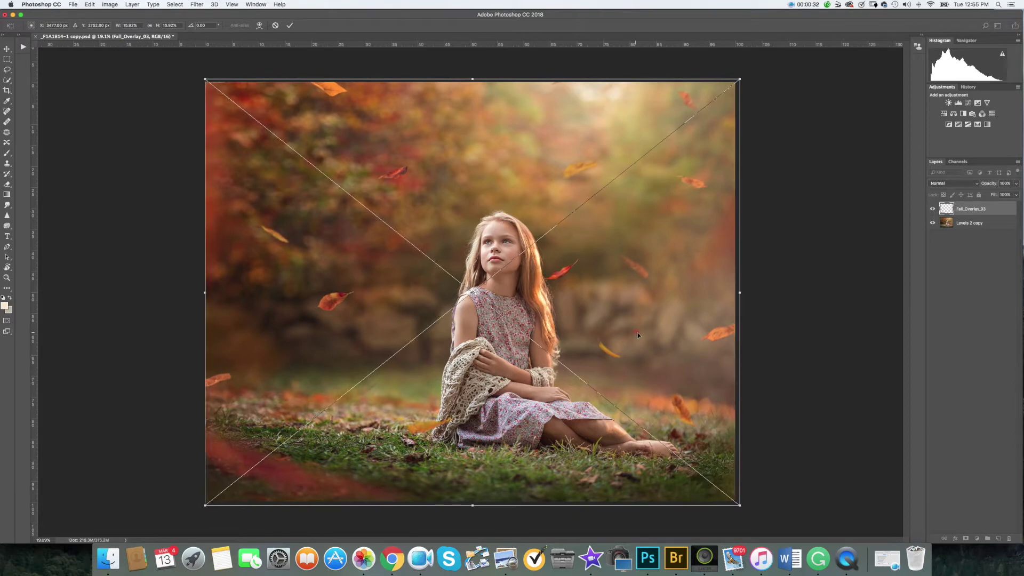
pyautogui.moveTo(634, 334); pyautogui.dragTo(636, 334)
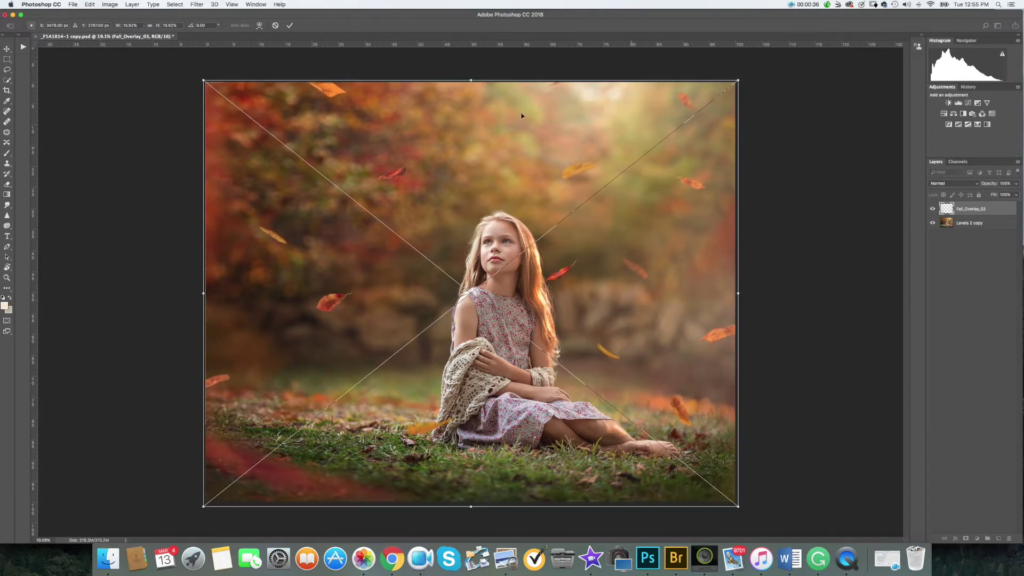
pyautogui.moveTo(652, 336); pyautogui.dragTo(650, 337)
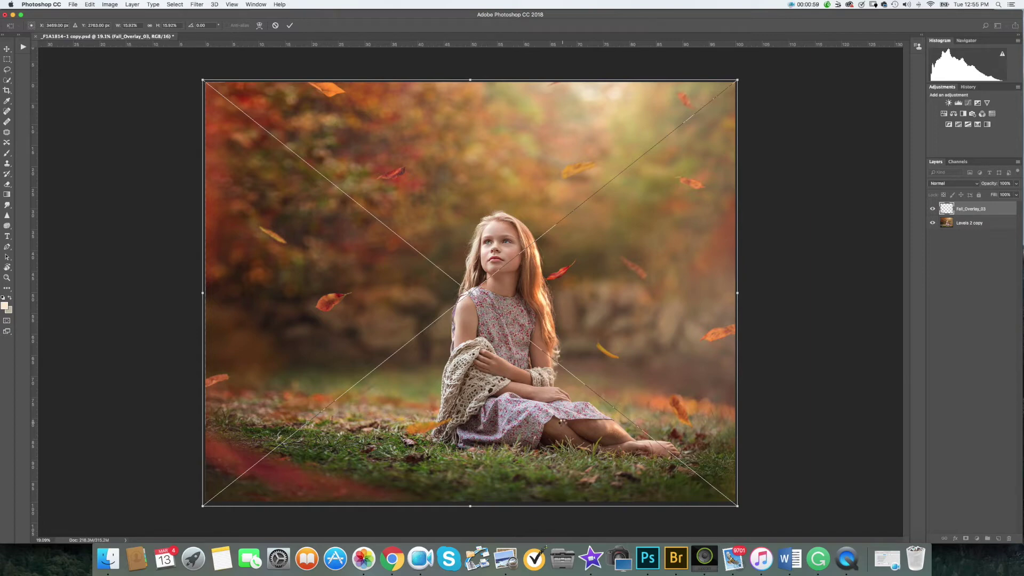
pyautogui.press('Return')
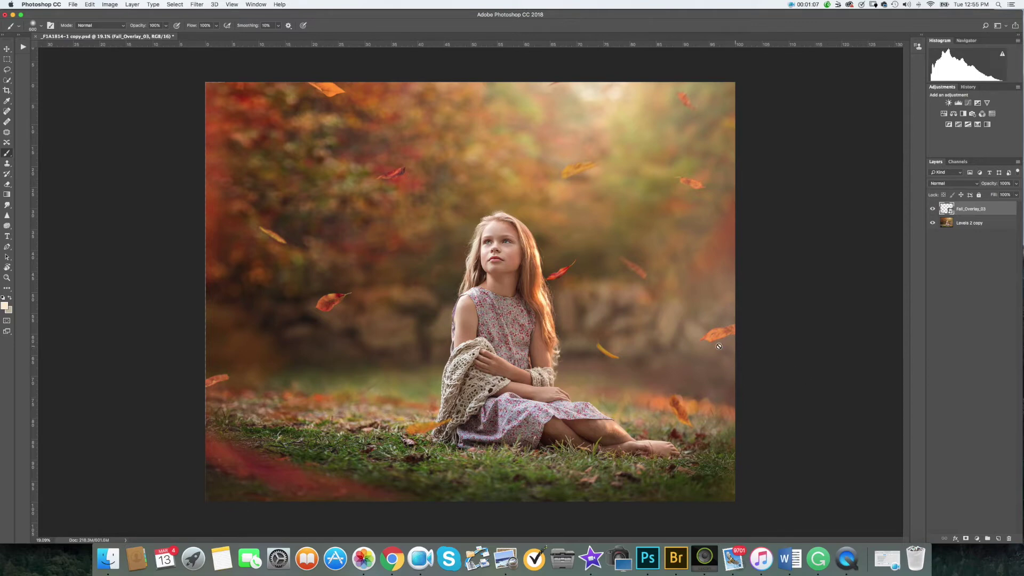
# Rasterize the Fall_Overlay_03 layer and lower its opacity to 82%
pyautogui.rightClick(968, 211)
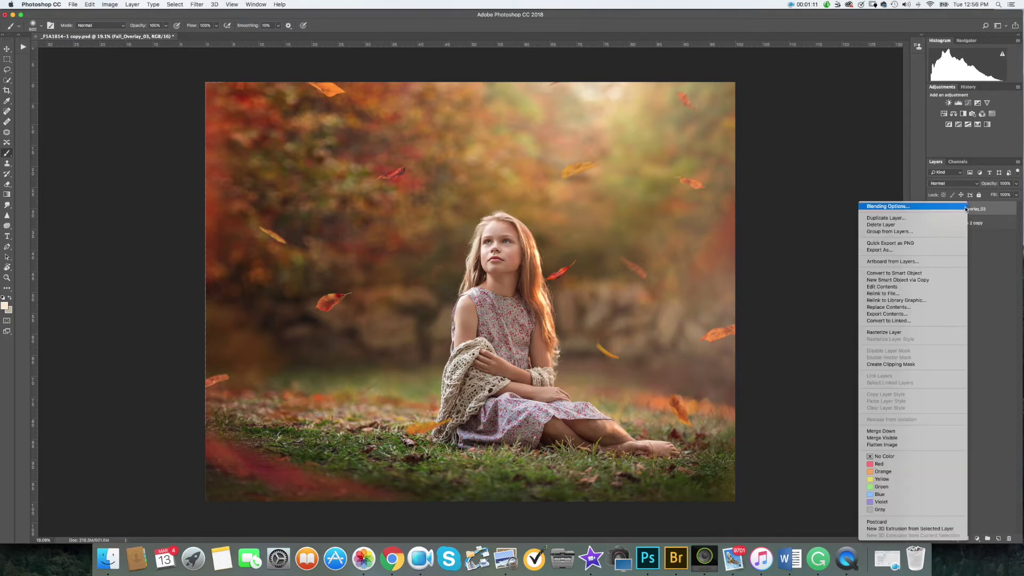
pyautogui.click(884, 333)
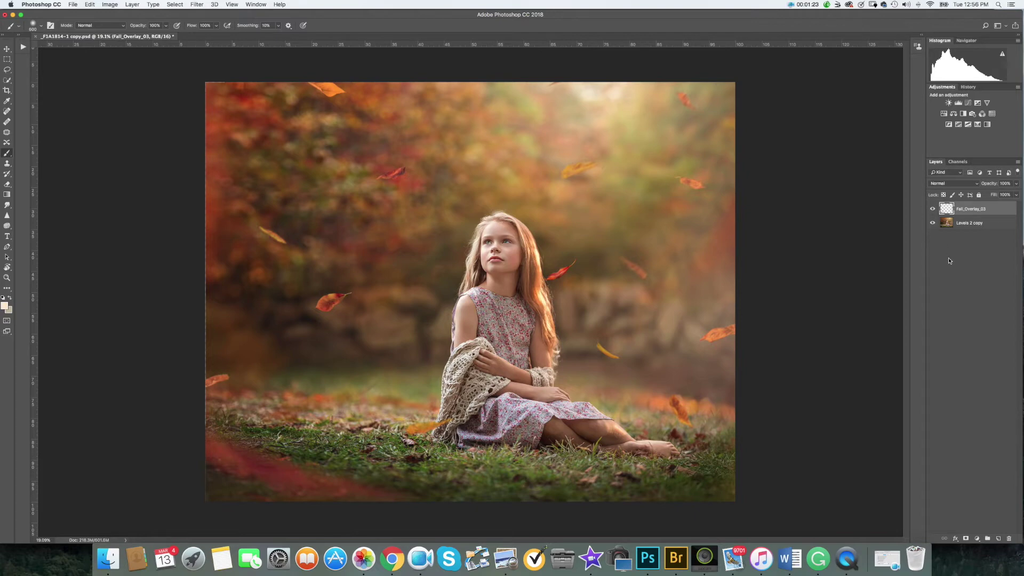
pyautogui.click(1016, 183)
pyautogui.moveTo(1016, 195)
pyautogui.mouseDown()
pyautogui.moveTo(995, 197)
pyautogui.moveTo(1020, 201)
pyautogui.mouseUp()
# Add a white mask to Fall_Overlay_03 and paint black over the red leaf in the upper-left foliage
pyautogui.click(966, 539)
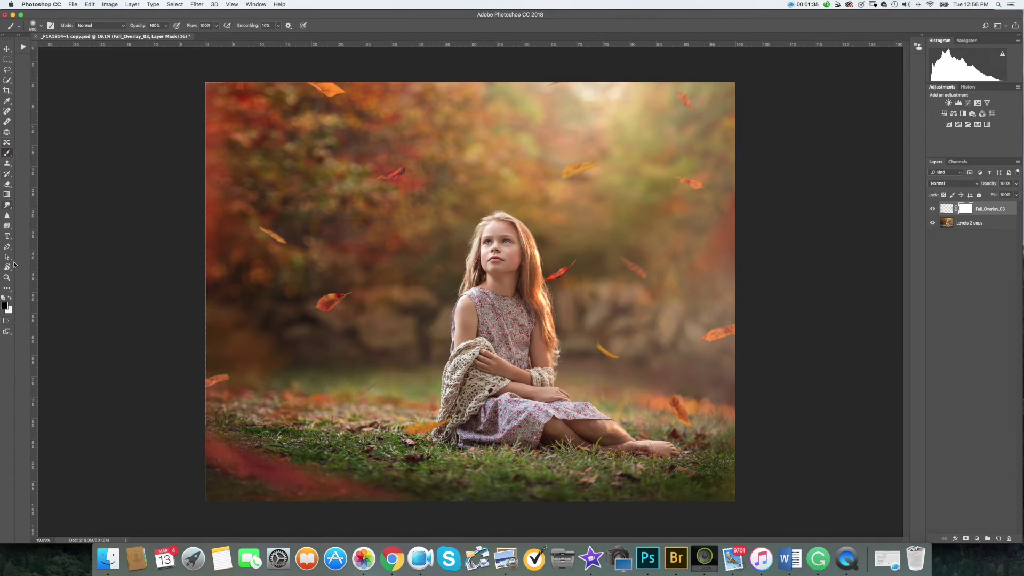
pyautogui.click(4, 306)
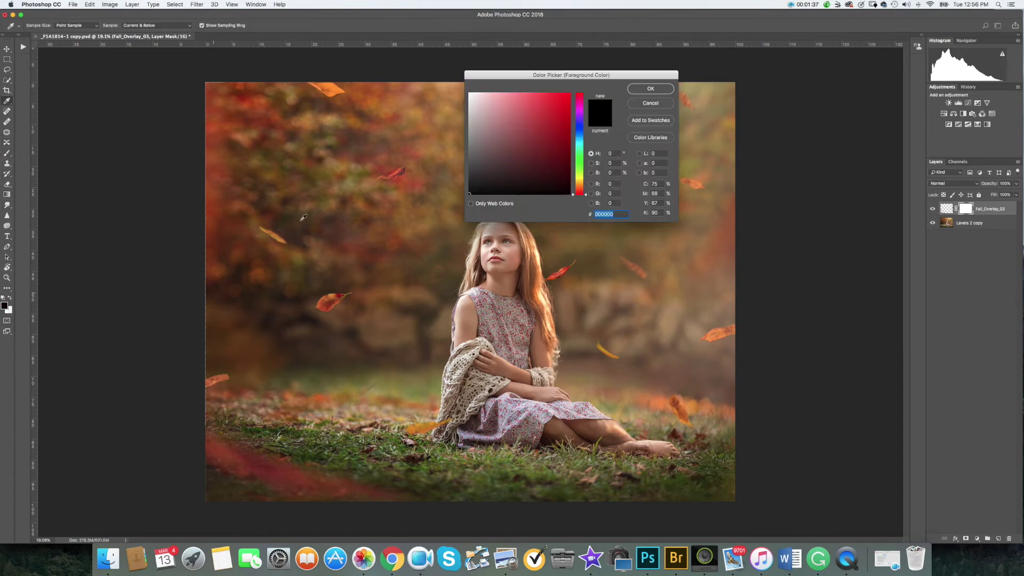
pyautogui.click(647, 89)
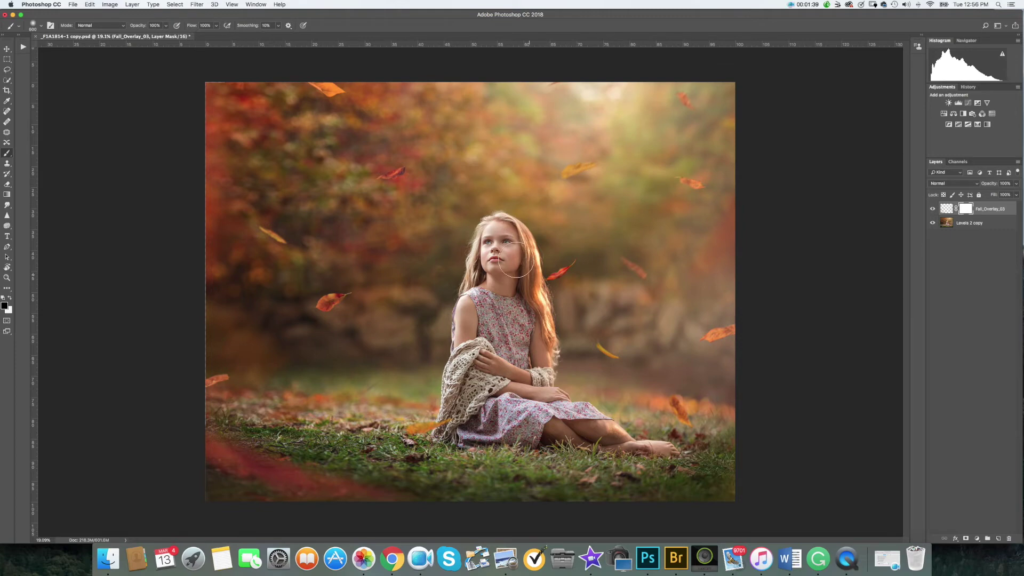
pyautogui.click(40, 25)
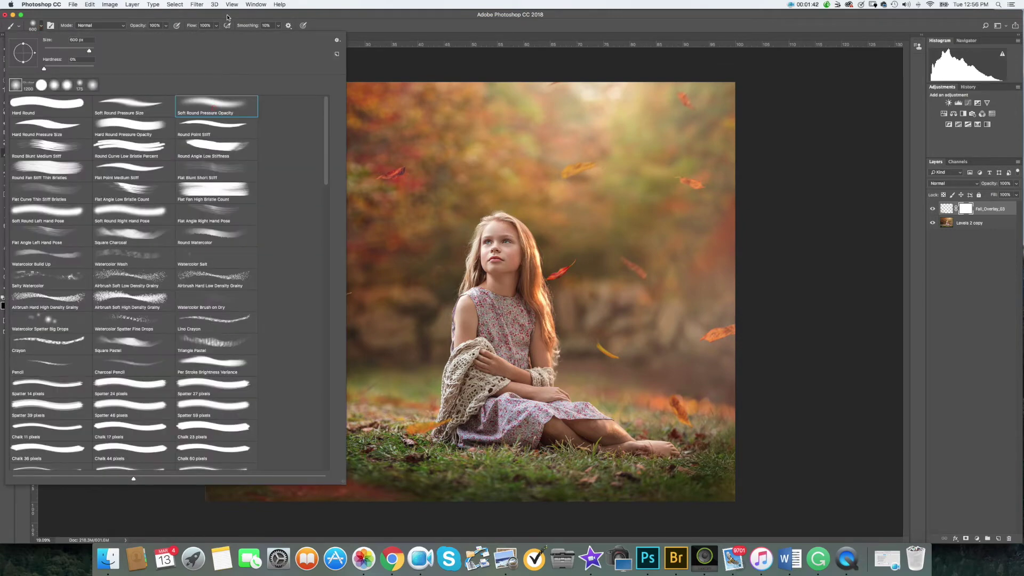
pyautogui.press('Escape')
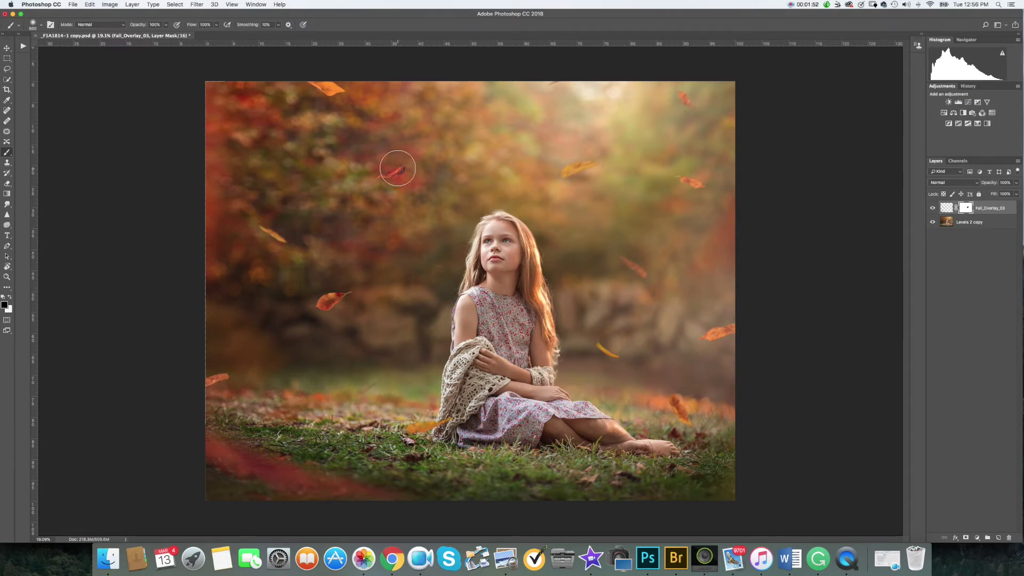
pyautogui.moveTo(396, 167)
pyautogui.mouseDown()
pyautogui.moveTo(405, 165)
pyautogui.moveTo(381, 174)
pyautogui.moveTo(404, 164)
pyautogui.mouseUp()
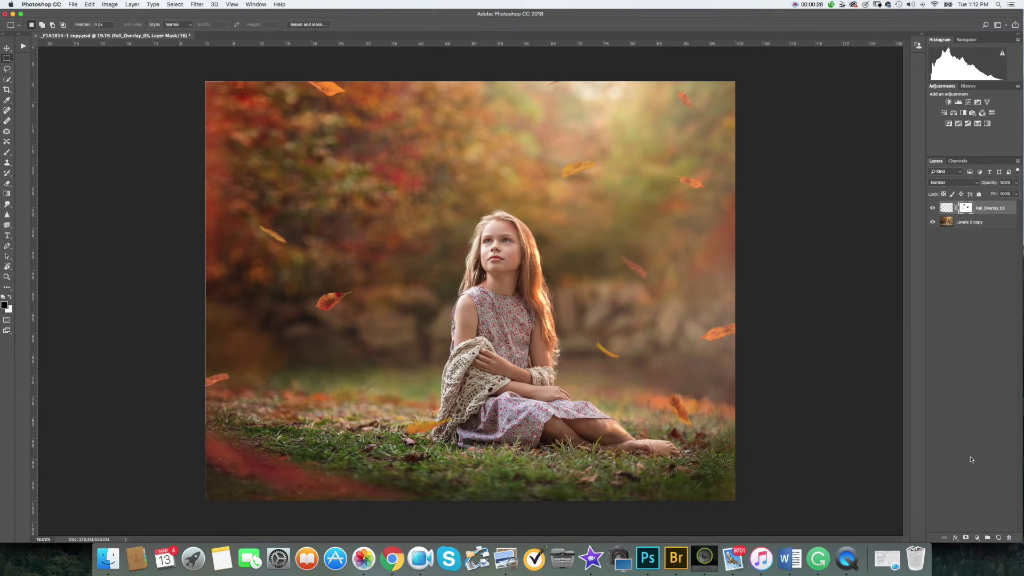
# Drag Fall_Overlay_05.png from the Fall Overlays folder onto the portrait canvas
pyautogui.click(105, 565)
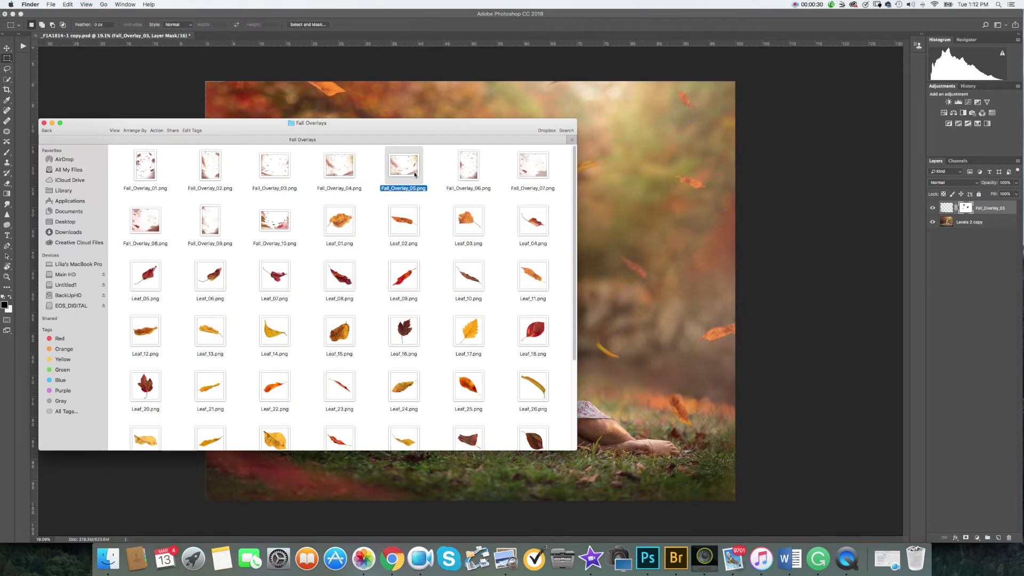
pyautogui.moveTo(406, 170); pyautogui.dragTo(722, 233)
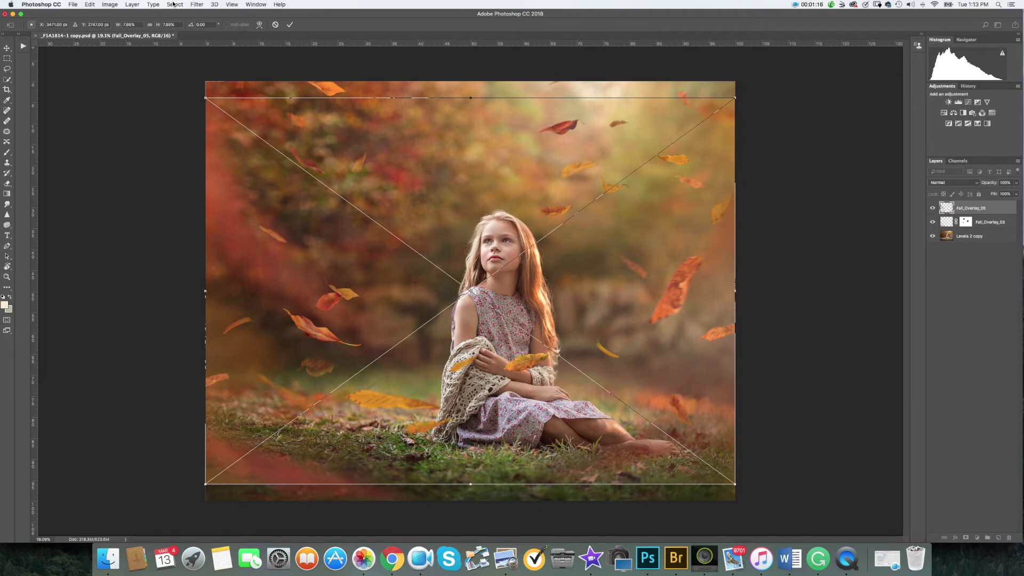
# Flip Fall_Overlay_05 horizontally, enlarge it slightly past the photo edges, and commit
pyautogui.click(91, 5)
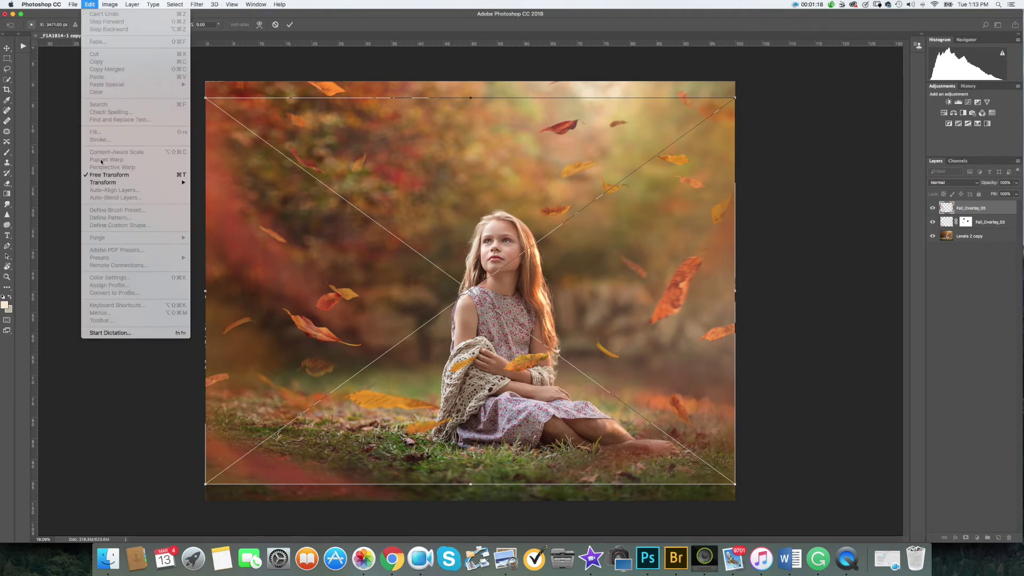
pyautogui.moveTo(105, 183)
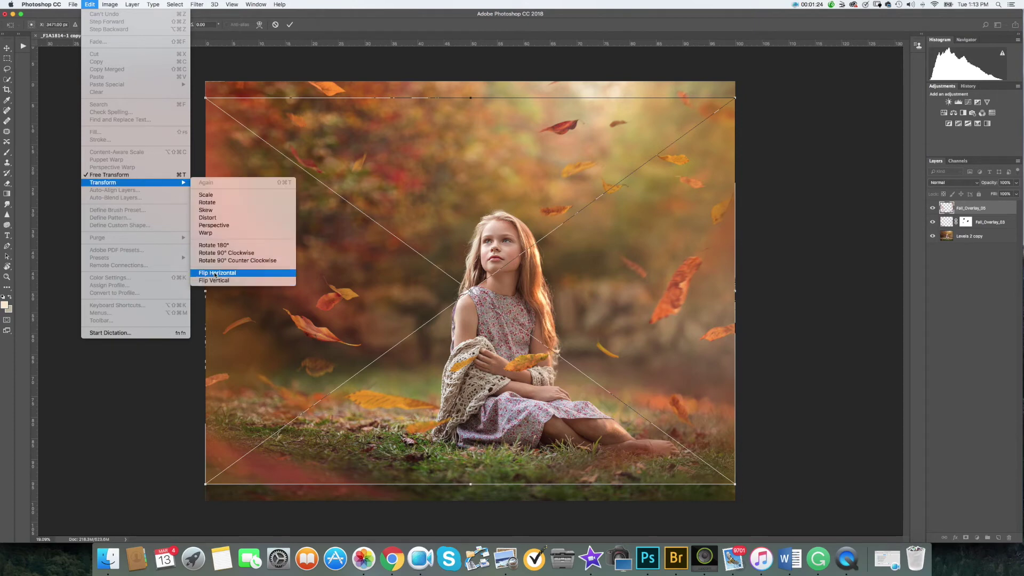
pyautogui.click(216, 273)
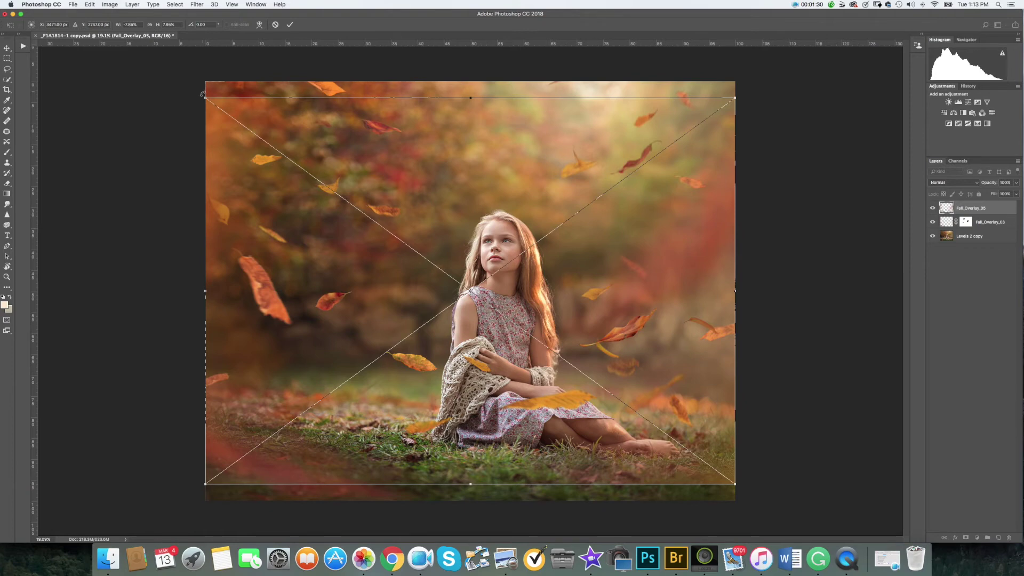
pyautogui.moveTo(204, 96); pyautogui.dragTo(186, 75)
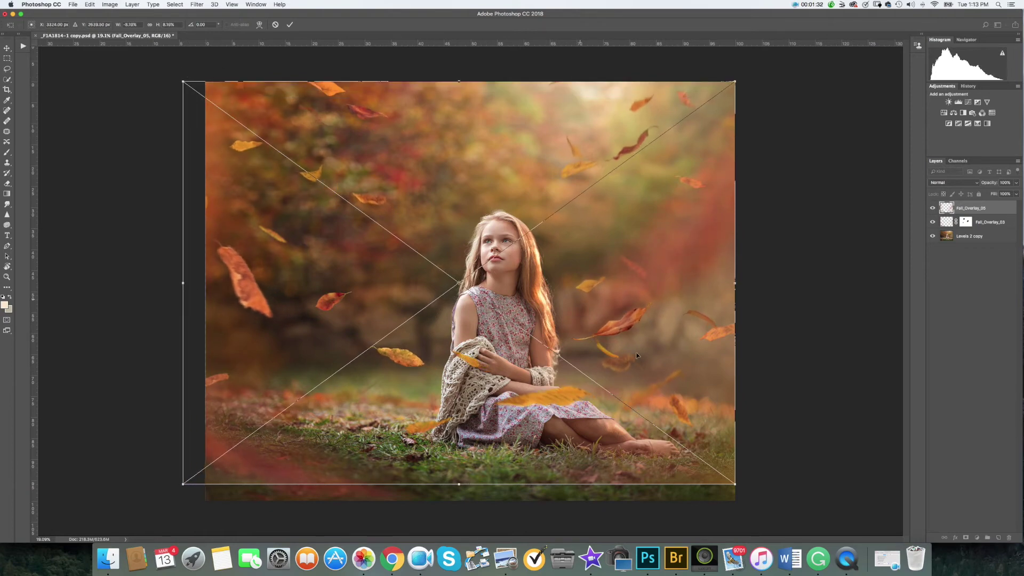
pyautogui.moveTo(735, 485); pyautogui.dragTo(774, 494)
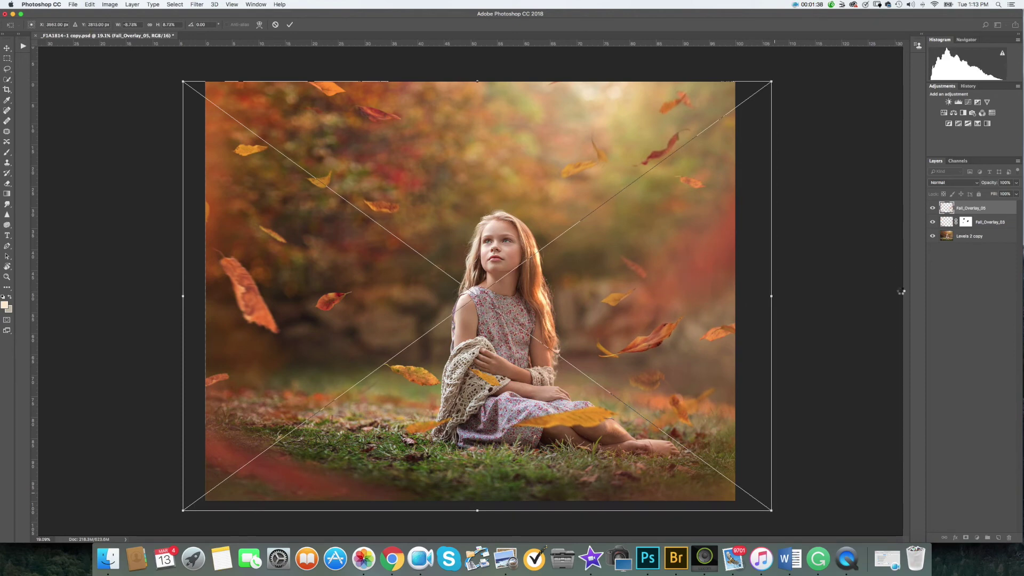
pyautogui.press('Return')
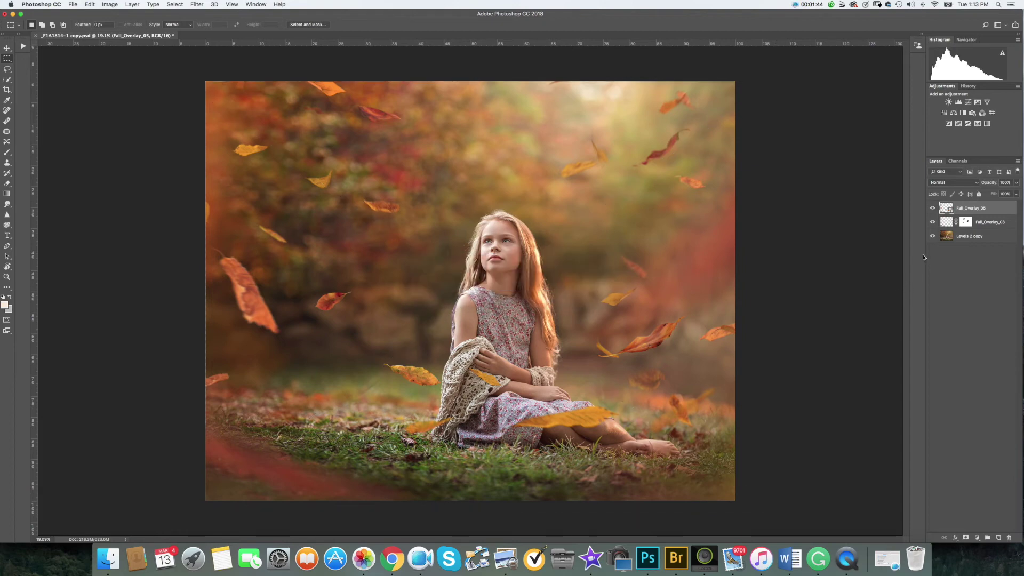
# Rasterize Fall_Overlay_05, add a layer mask to it, and switch to the Brush tool
pyautogui.rightClick(963, 210)
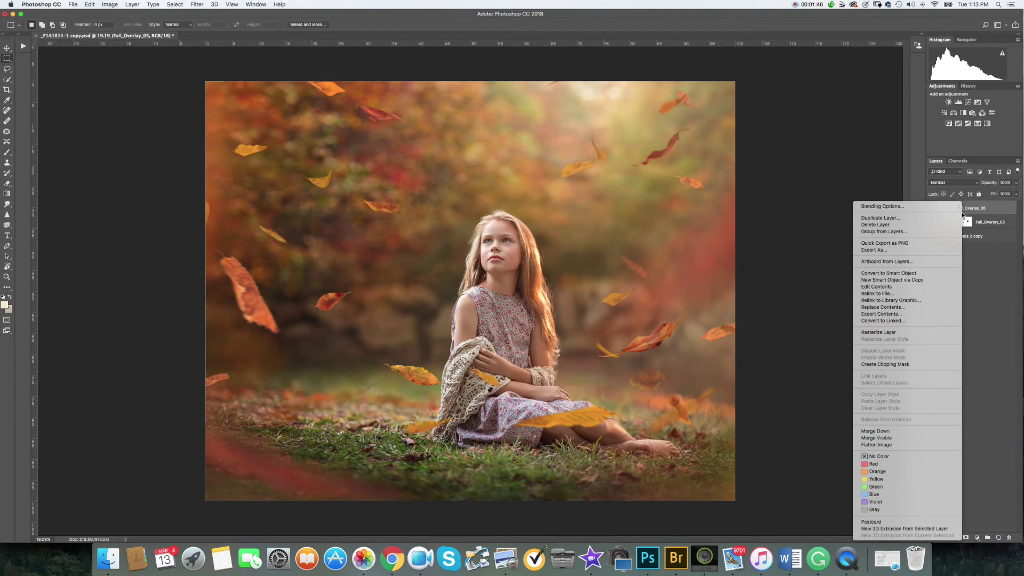
pyautogui.click(898, 334)
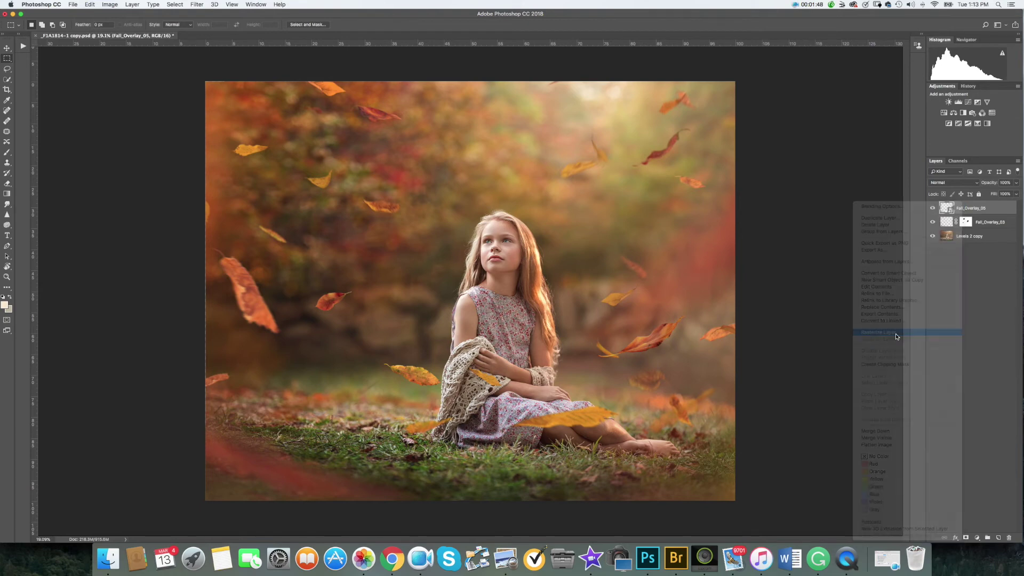
pyautogui.click(966, 539)
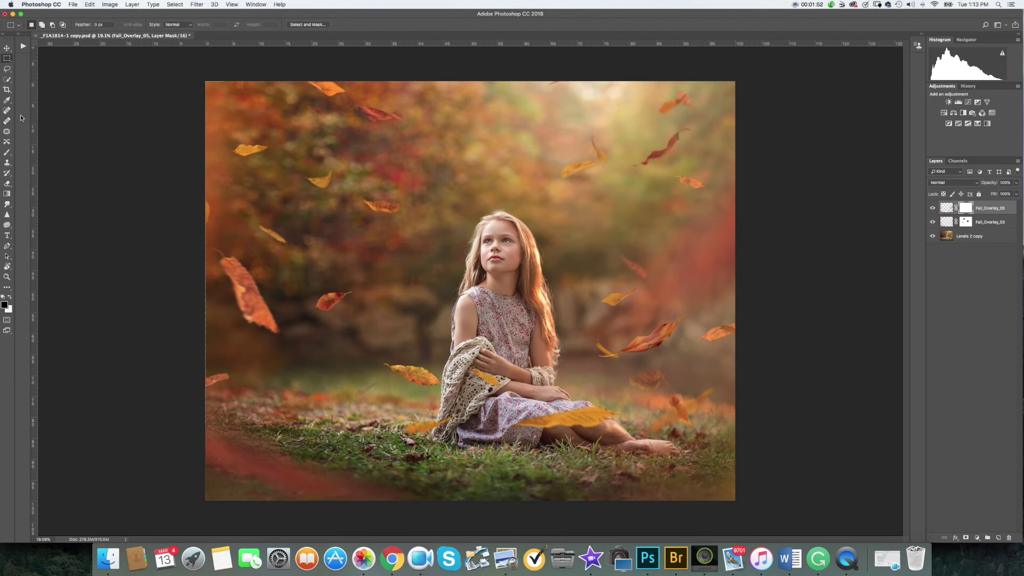
pyautogui.click(7, 154)
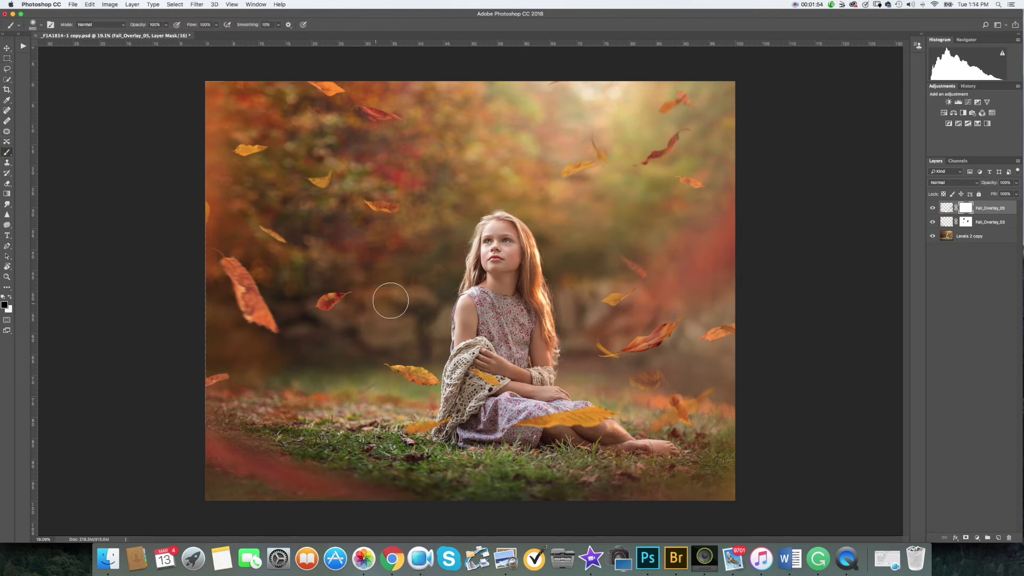
# Paint out six large leaves on the mask, including the yellow one over the girl's legs
pyautogui.moveTo(686, 313)
pyautogui.mouseDown()
pyautogui.moveTo(590, 357)
pyautogui.moveTo(678, 321)
pyautogui.moveTo(616, 360)
pyautogui.moveTo(654, 335)
pyautogui.moveTo(589, 357)
pyautogui.mouseUp()
pyautogui.moveTo(240, 267)
pyautogui.mouseDown()
pyautogui.moveTo(275, 332)
pyautogui.moveTo(229, 315)
pyautogui.mouseUp()
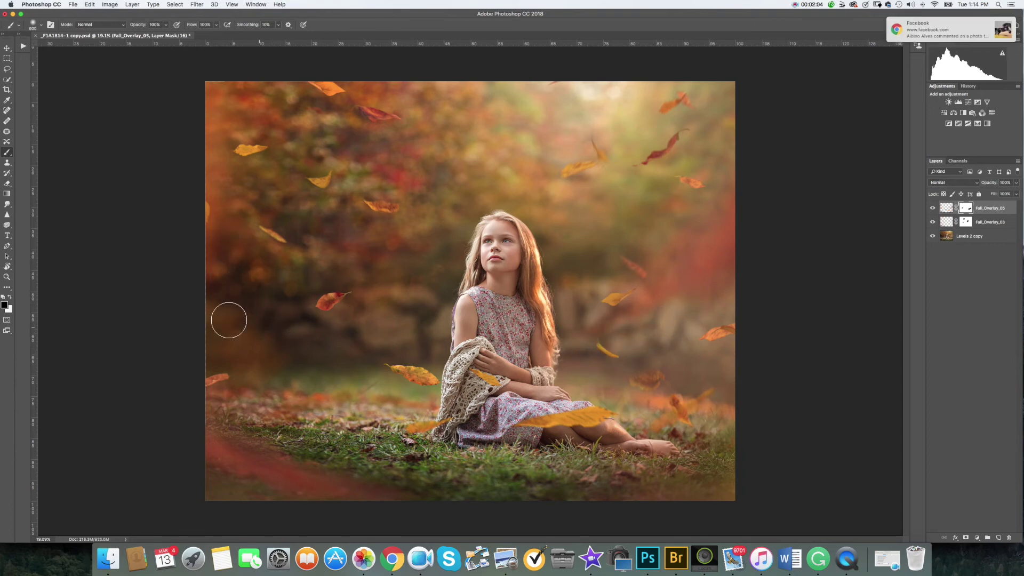
pyautogui.moveTo(666, 147); pyautogui.dragTo(658, 155)
pyautogui.moveTo(368, 107); pyautogui.dragTo(392, 113)
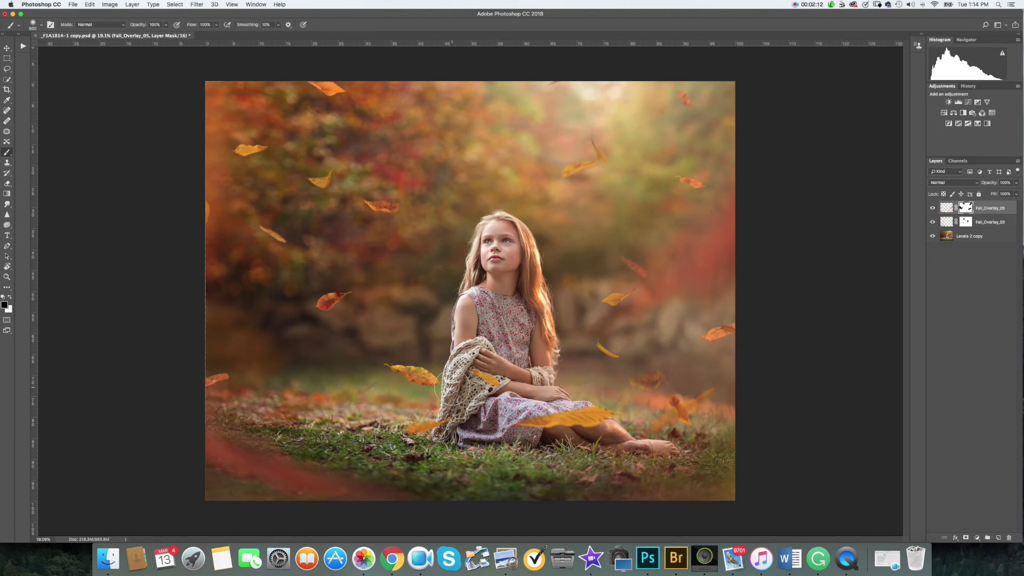
pyautogui.moveTo(439, 383)
pyautogui.mouseDown()
pyautogui.moveTo(533, 426)
pyautogui.moveTo(670, 377)
pyautogui.moveTo(640, 384)
pyautogui.mouseUp()
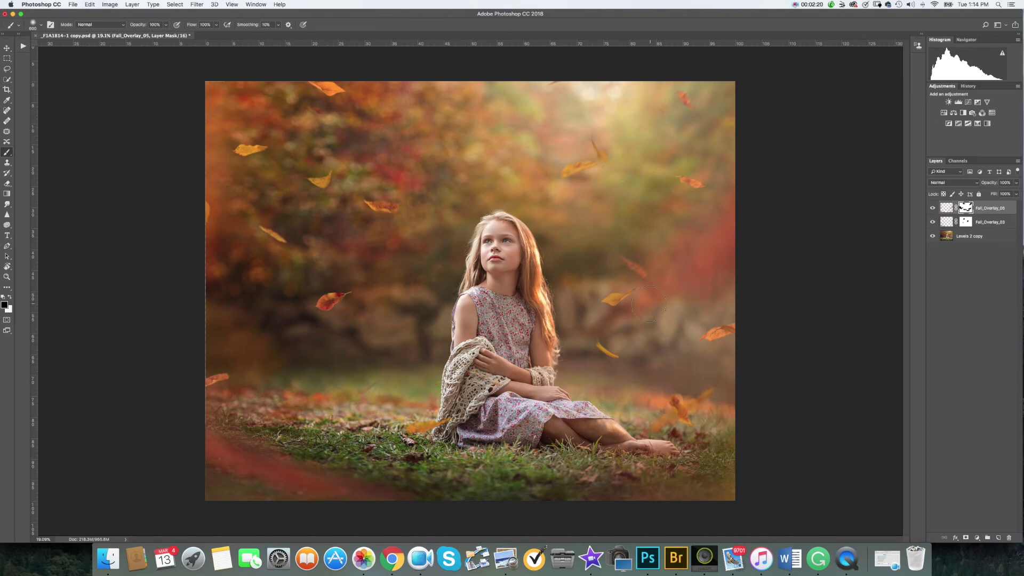
pyautogui.click(683, 409)
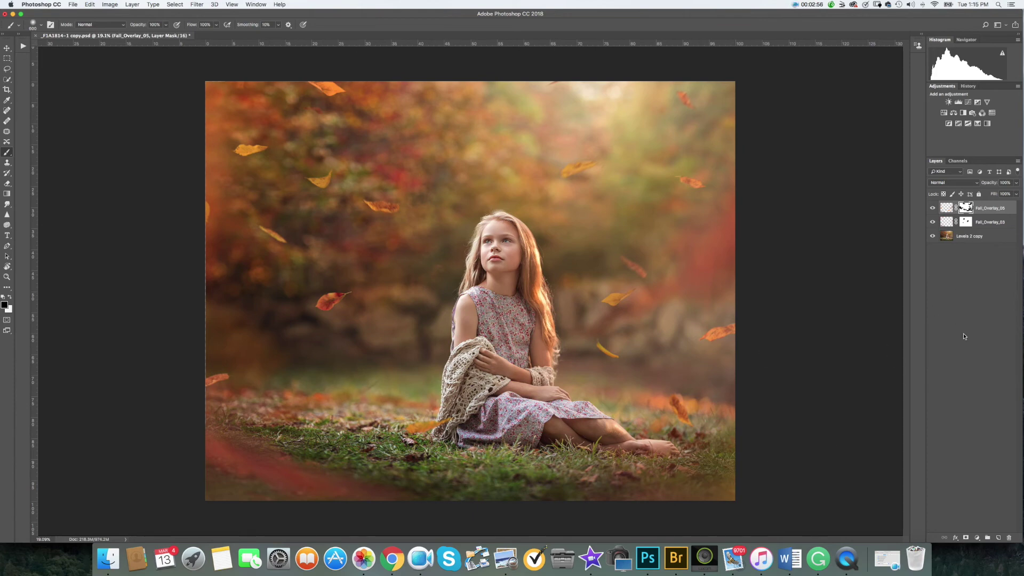
# Merge Fall_Overlay_03 and Fall_Overlay_05 into one layer, then toggle its visibility to compare
pyautogui.keyDown('shift'); pyautogui.click(981, 219); pyautogui.keyUp('shift')
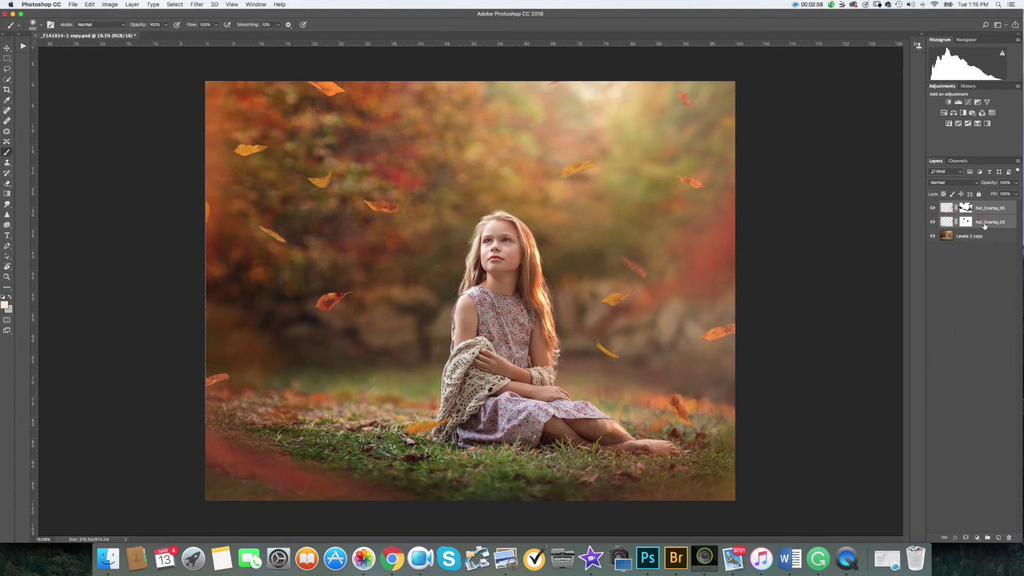
pyautogui.rightClick(981, 219)
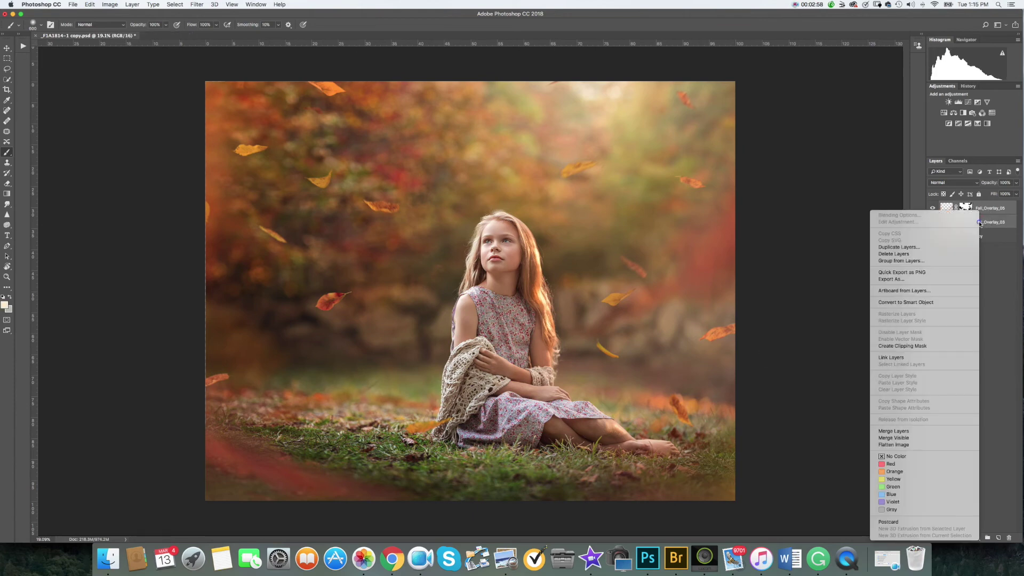
pyautogui.click(894, 430)
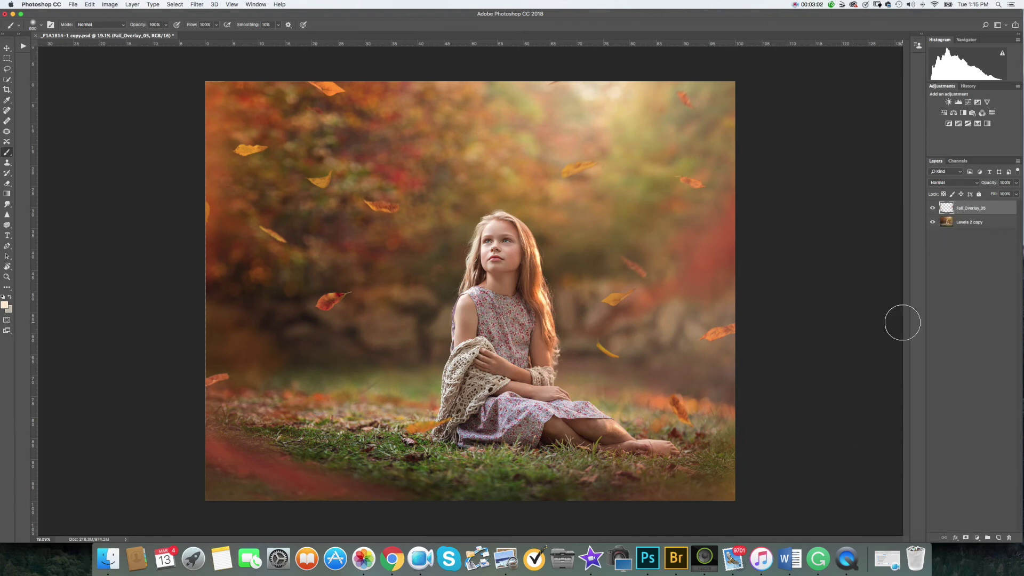
pyautogui.click(933, 208)
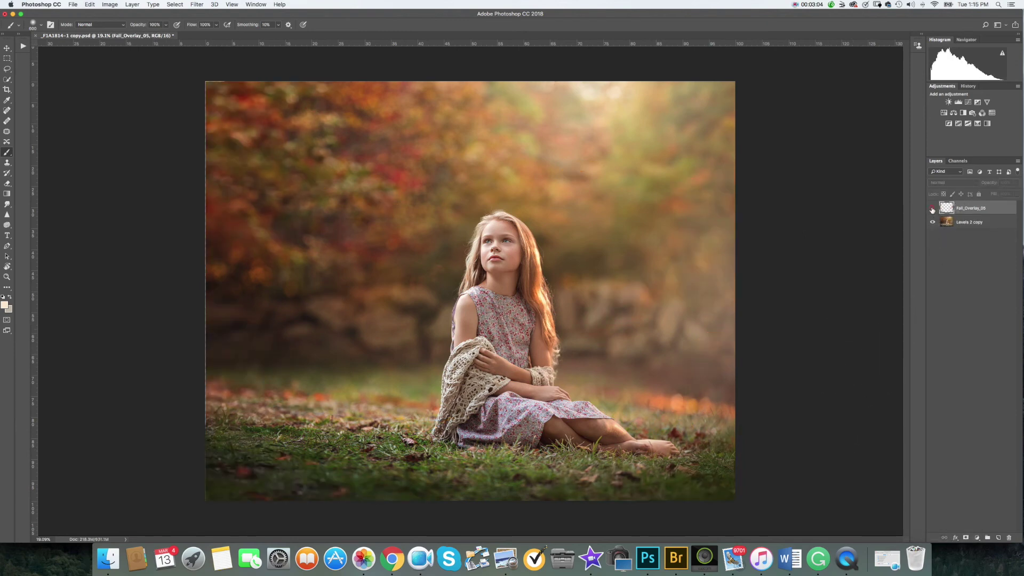
pyautogui.click(933, 209)
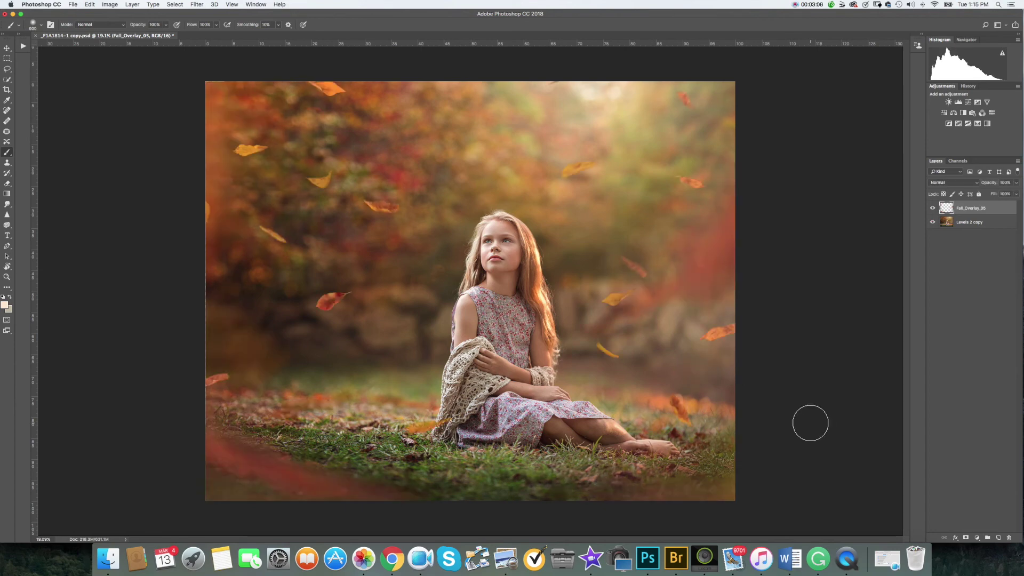